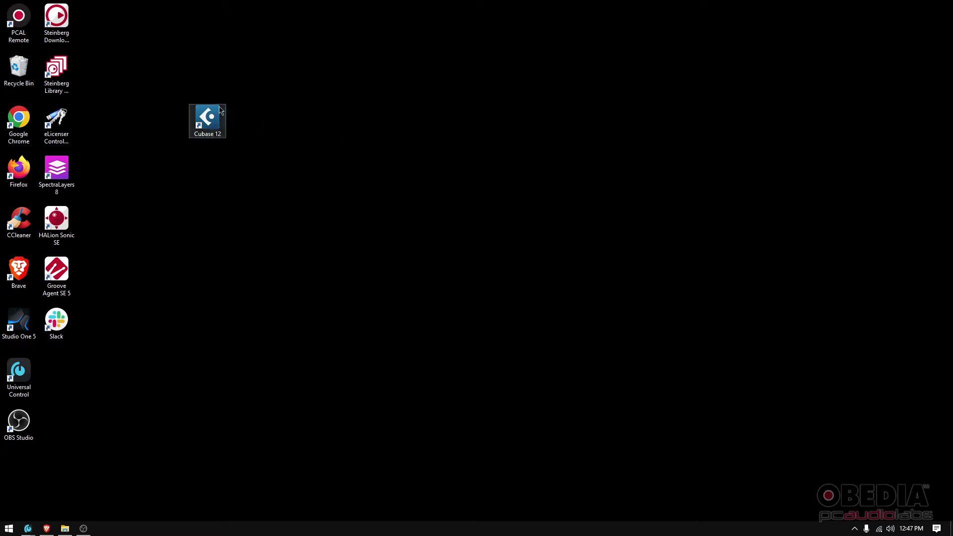
Launch Cubase 12 from its desktop shortcut.
left_click_drag(211, 120, 219, 141)
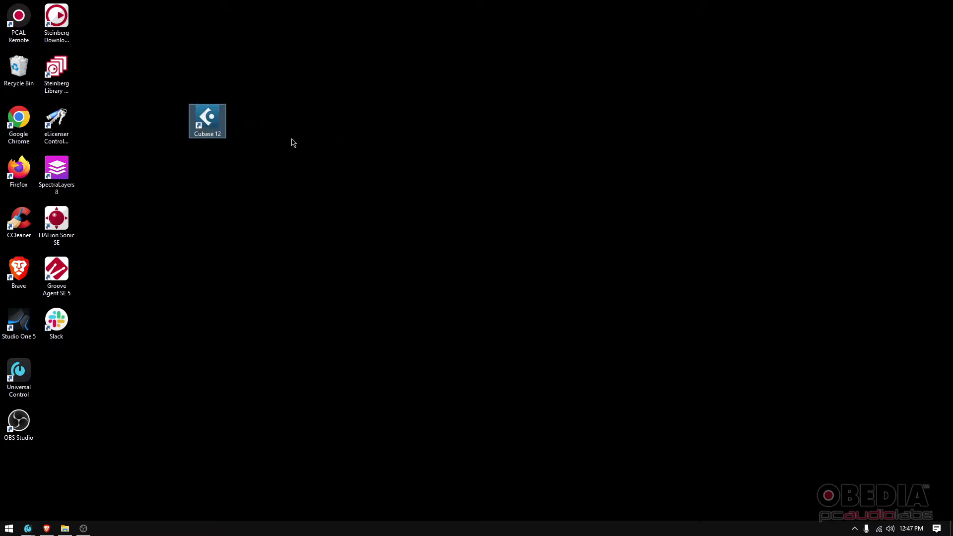
double_click(204, 118)
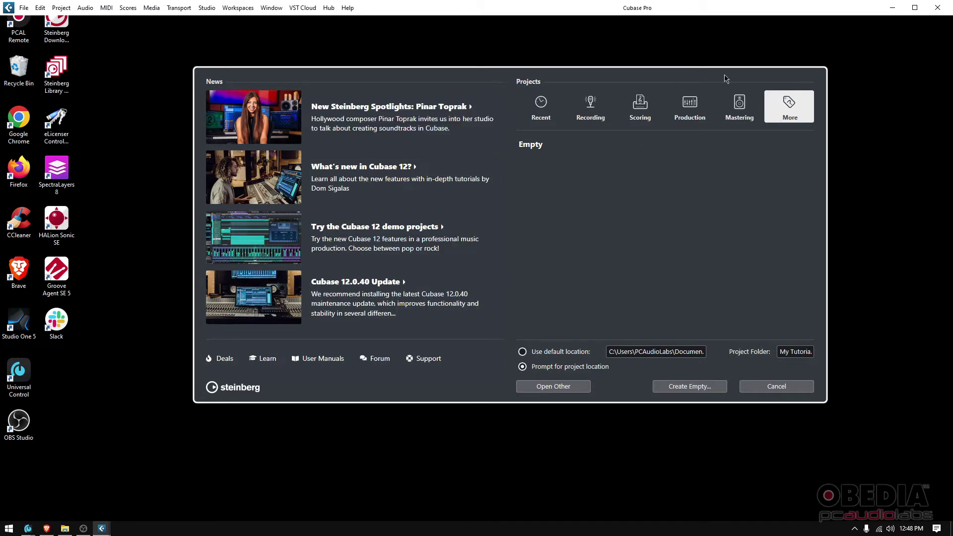
Step through the Hub's Recent, Recording, Scoring, Production and Mastering lists, then back to Recording.
left_click(543, 103)
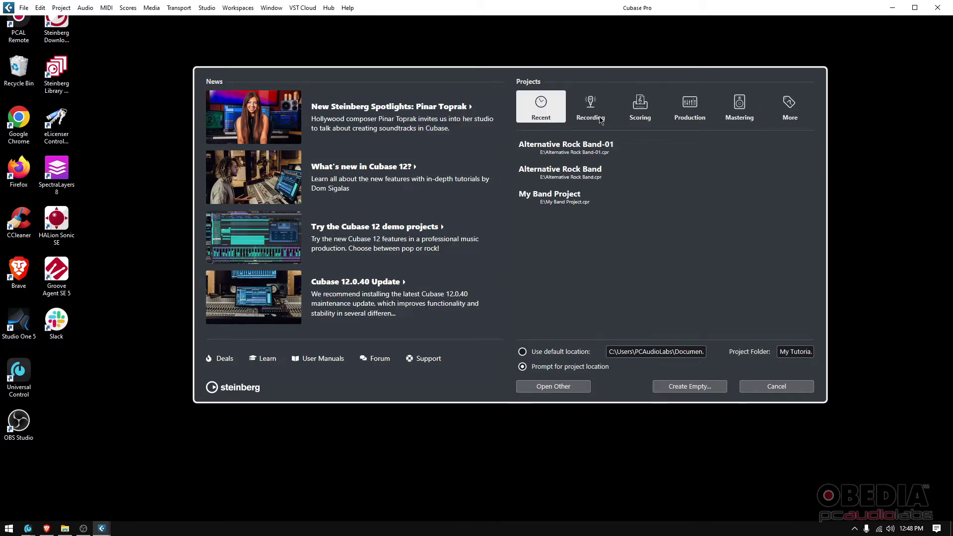
left_click(600, 118)
left_click(630, 108)
left_click(689, 106)
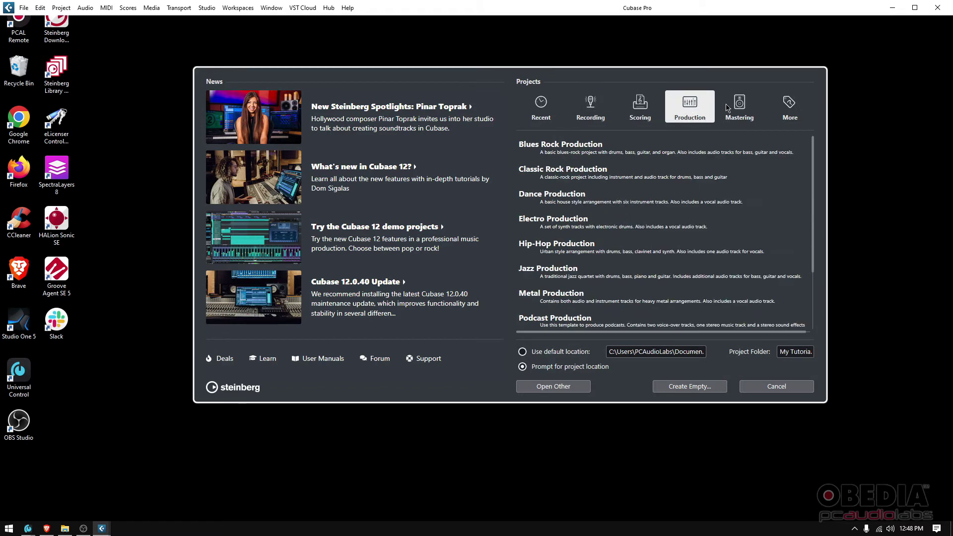
left_click(733, 105)
left_click(540, 105)
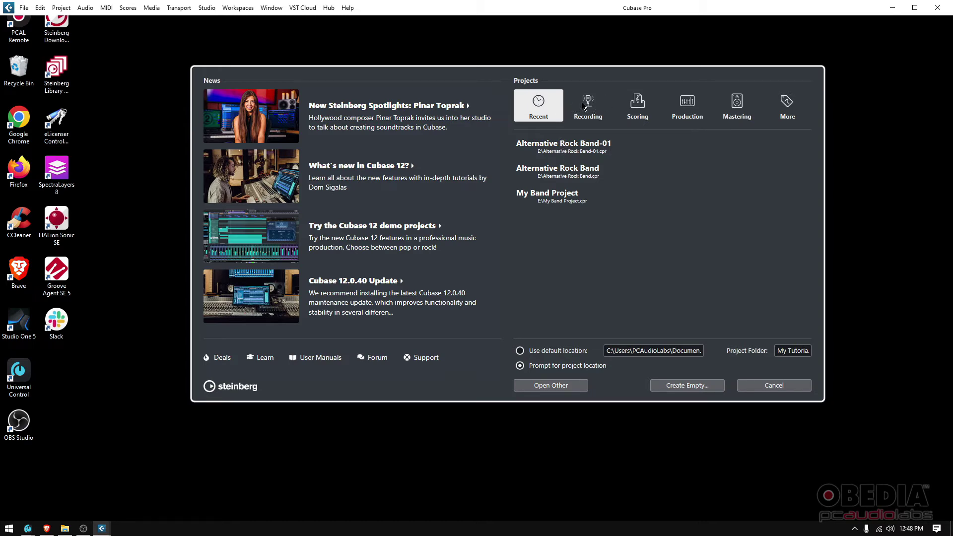
left_click(586, 105)
Preview the Scoring, Production, Mastering and More template lists, then return to Recording.
left_click(630, 103)
left_click(687, 105)
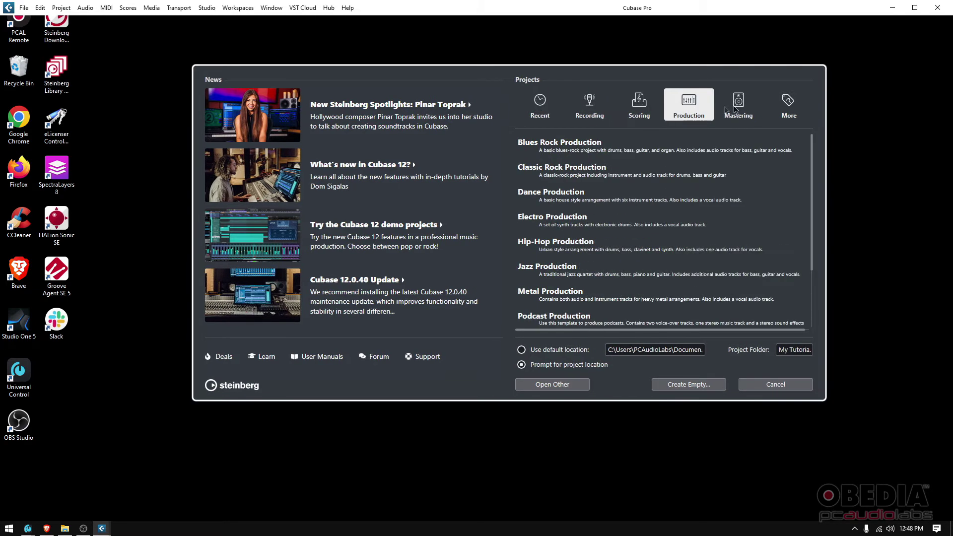
left_click(736, 104)
left_click(784, 105)
left_click(598, 112)
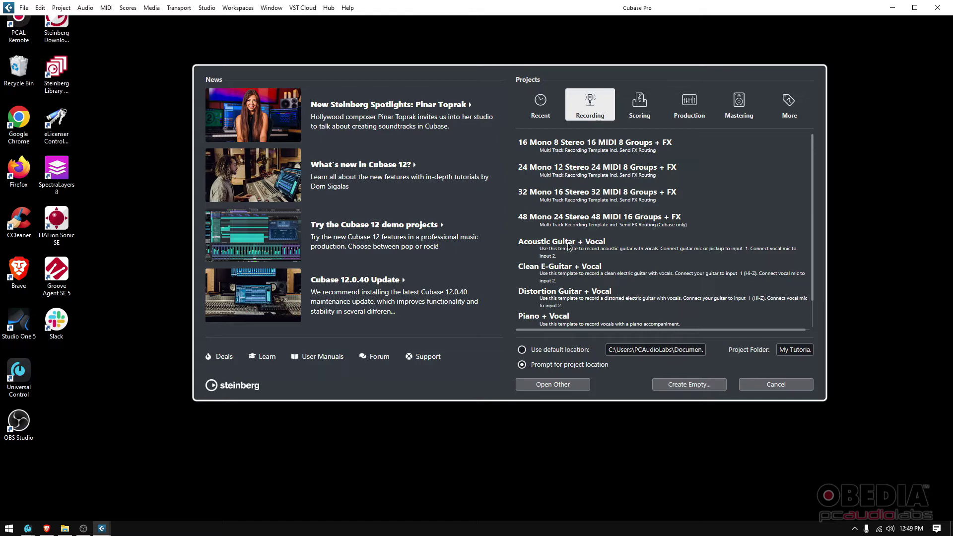
Scroll the Recording templates, then cycle through Scoring, Production and Mastering to More.
scroll(571, 246, "down", 1)
scroll(570, 243, "up", 1)
left_click(637, 108)
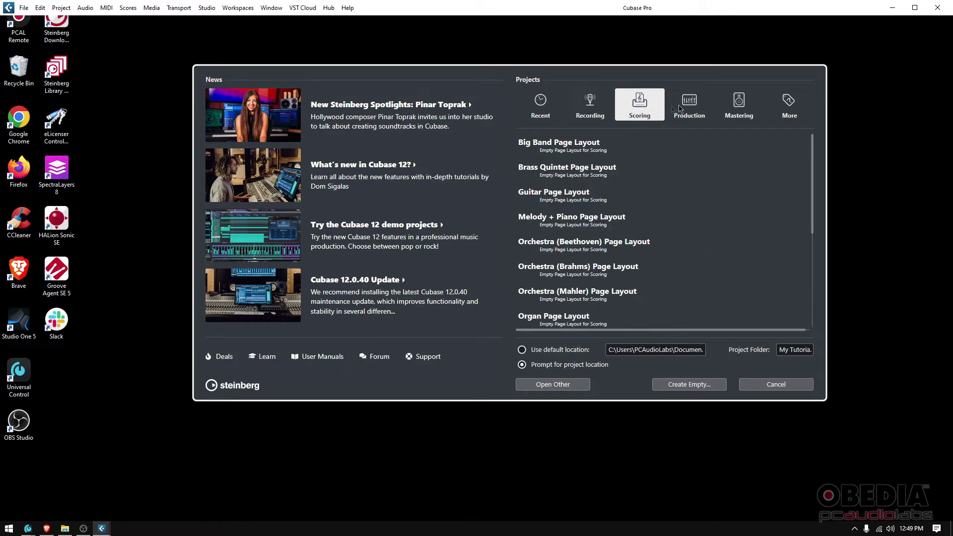
left_click(701, 106)
left_click(728, 103)
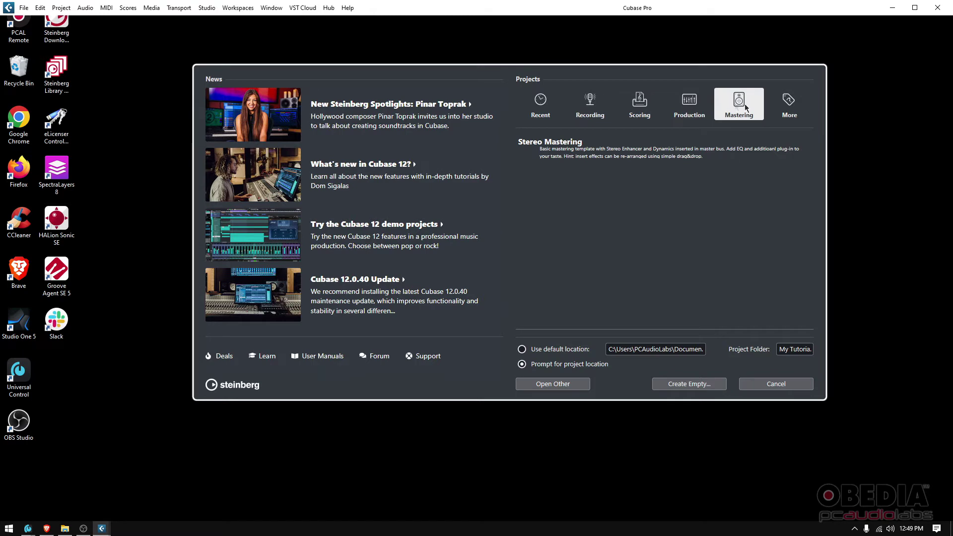
left_click(789, 104)
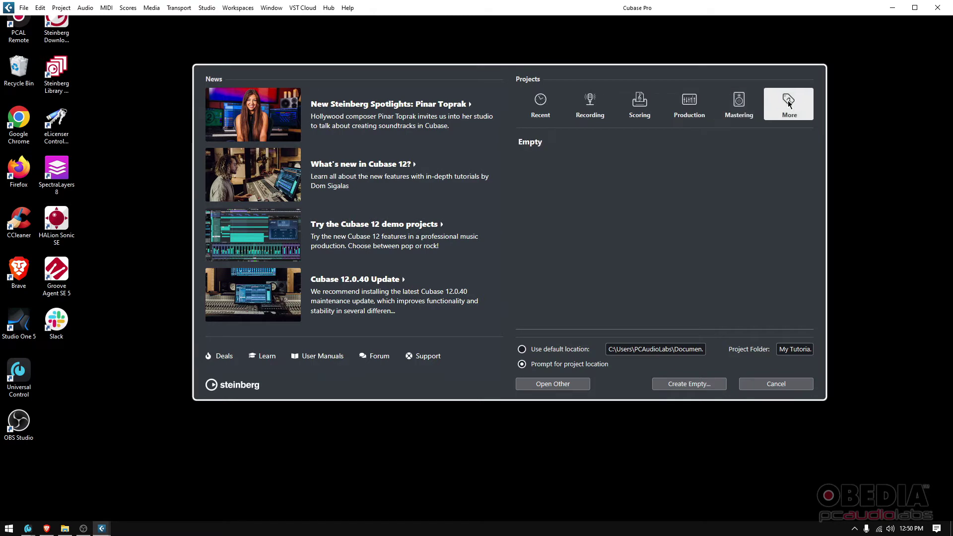
Select the Empty template and focus the My Tutorial project folder field.
left_click(536, 149)
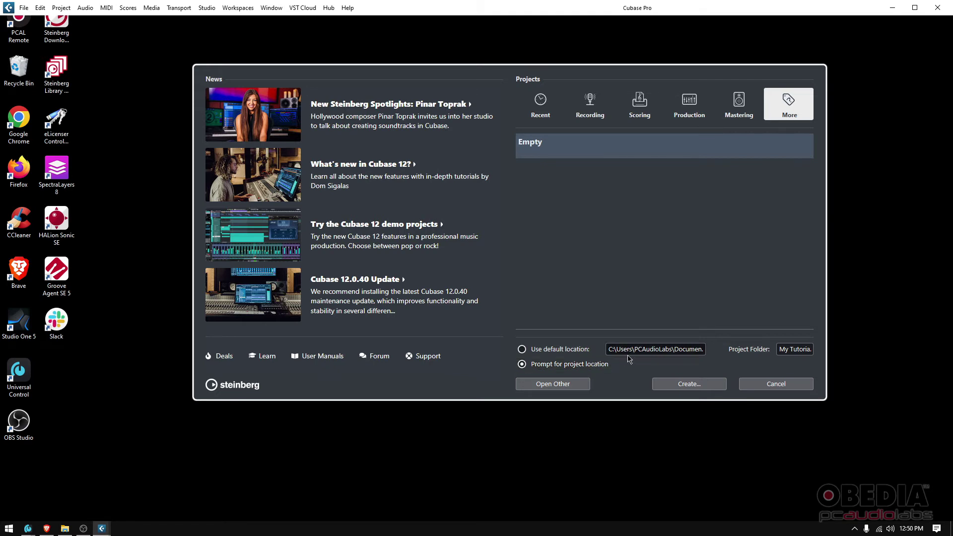
left_click(779, 349)
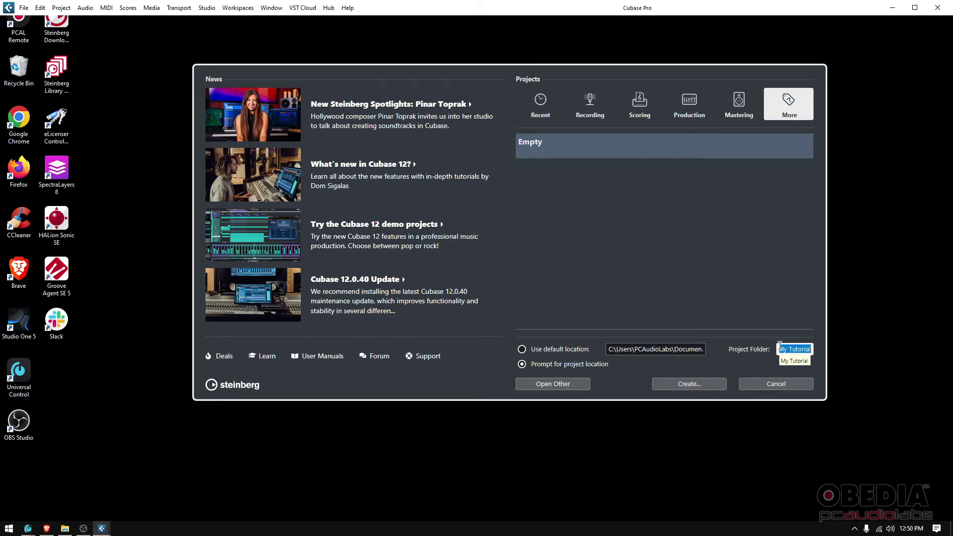
Replace the project folder name 'My Tutorial' with 'My First Project'.
key("BackSpace")
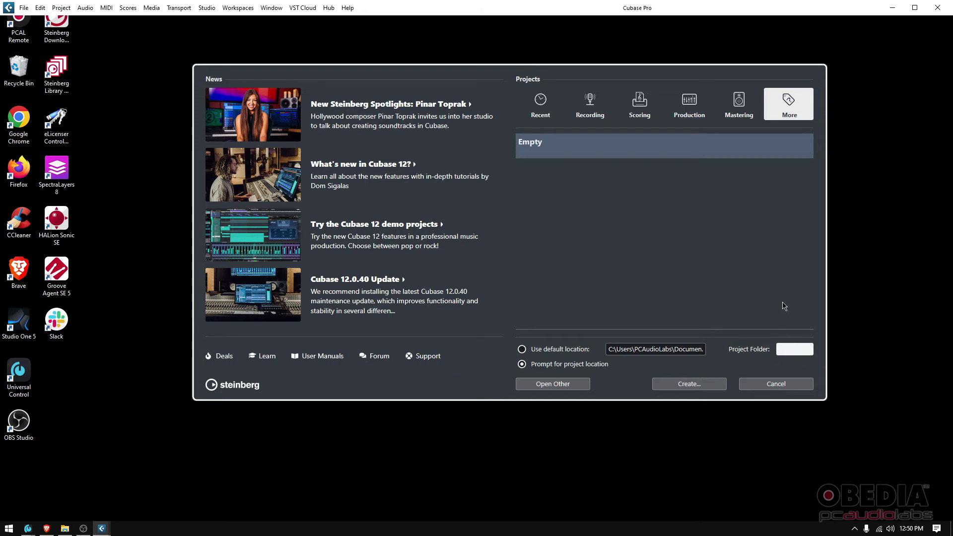
type("My Fi")
type("rst")
type(" Project")
double_click(788, 347)
left_click(788, 347)
Create the empty project in a folder on the Audio (E:) drive, opening Untitled1.
left_click(690, 385)
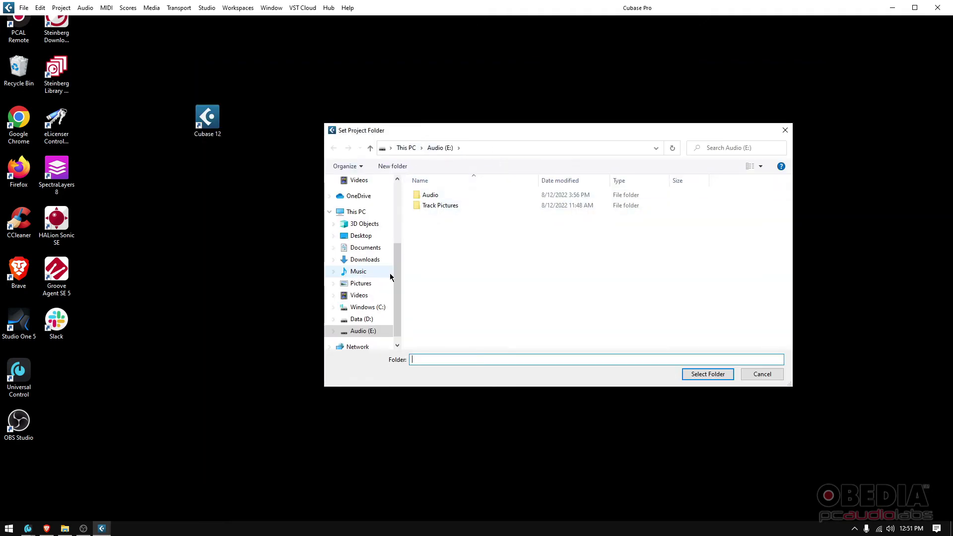
left_click(357, 331)
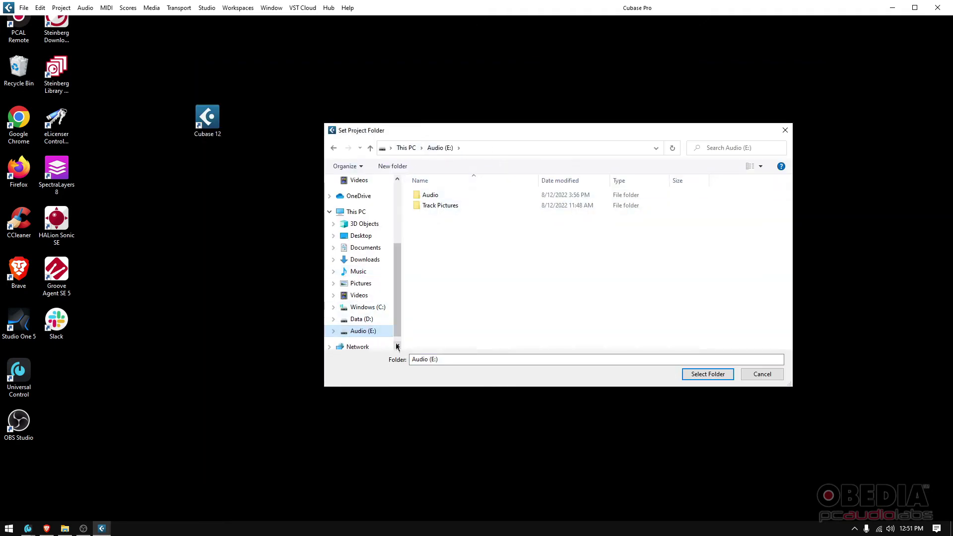
left_click(702, 377)
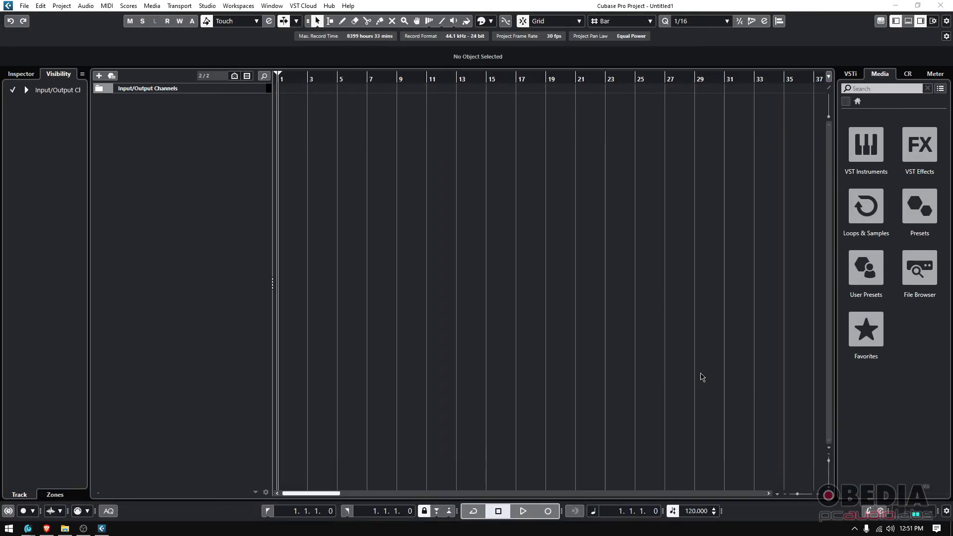